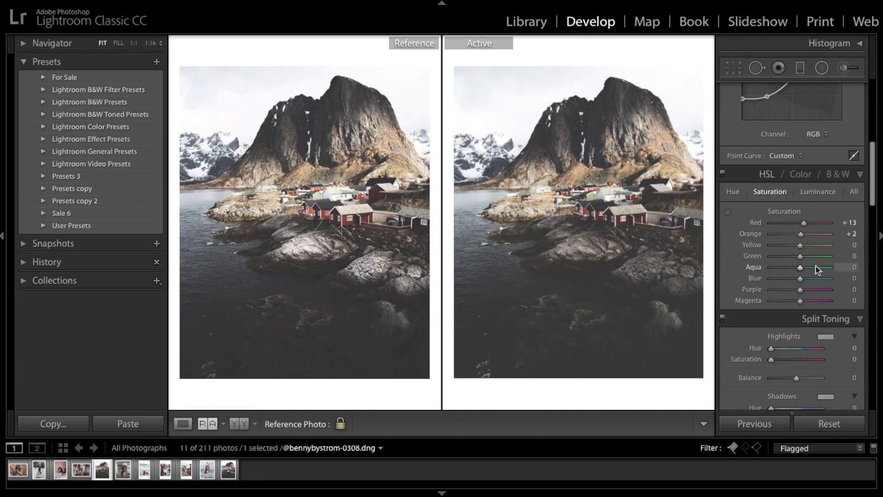
pyautogui.scroll(1, 791, 220)
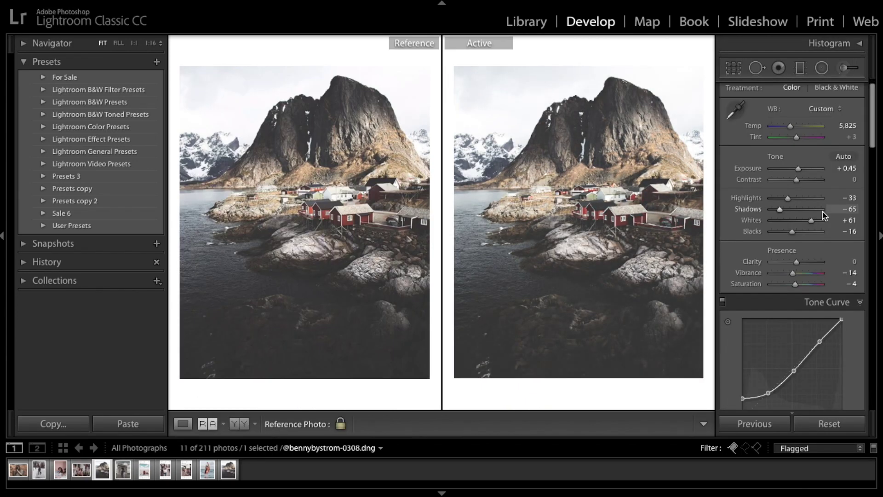
# Toggle between the unedited and edited versions of the photo.
pyautogui.press('\\')
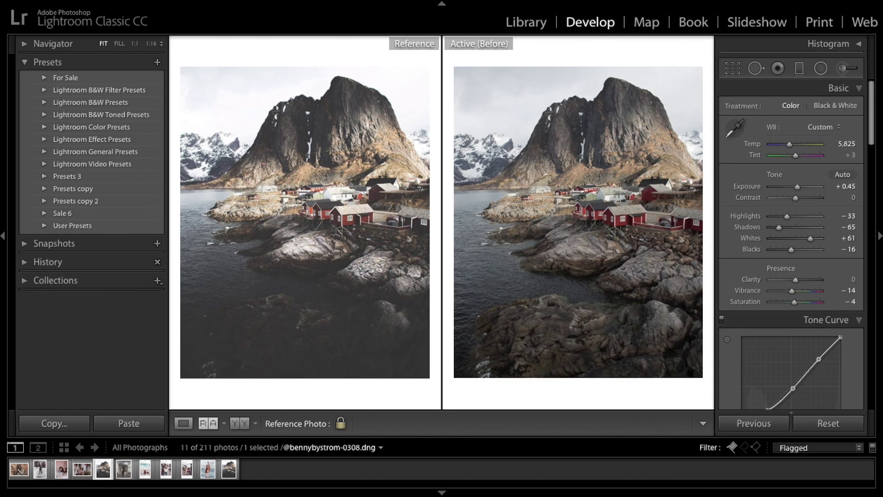
pyautogui.press('\\')
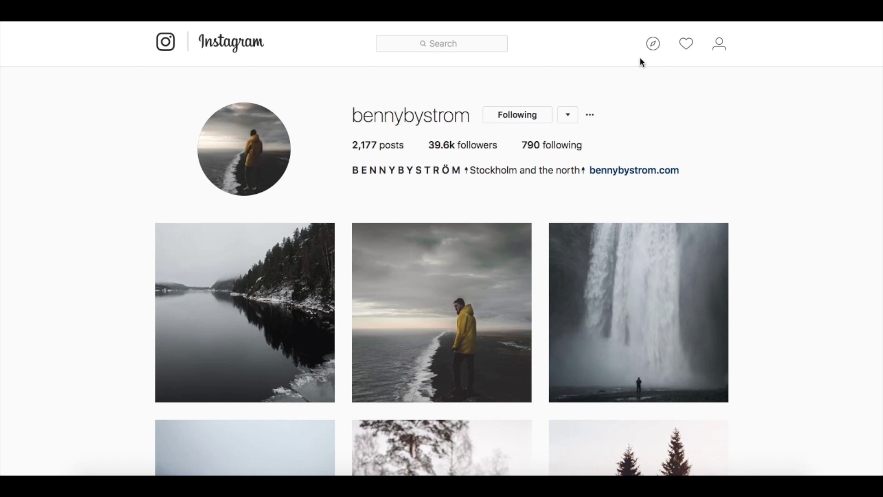
# Scroll down the Instagram grid and open the Lofoten fishing village post with 6,998 likes.
pyautogui.scroll(-2, 767, 135)
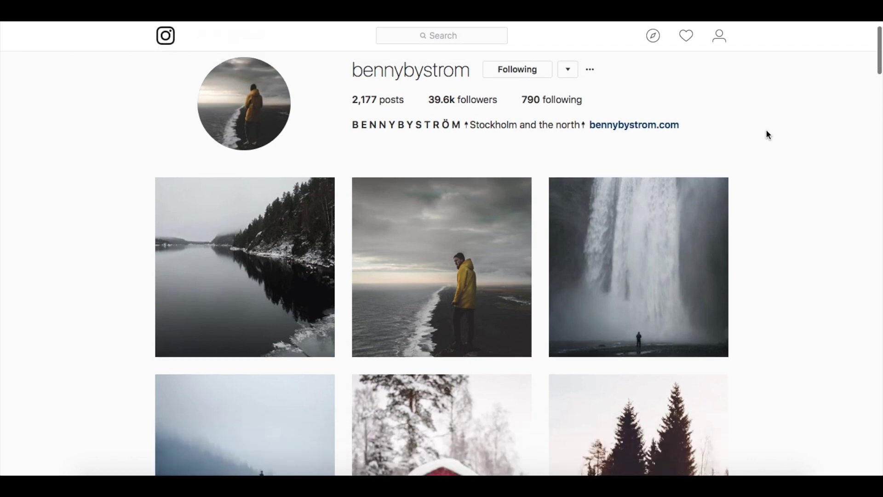
pyautogui.scroll(-2, 767, 132)
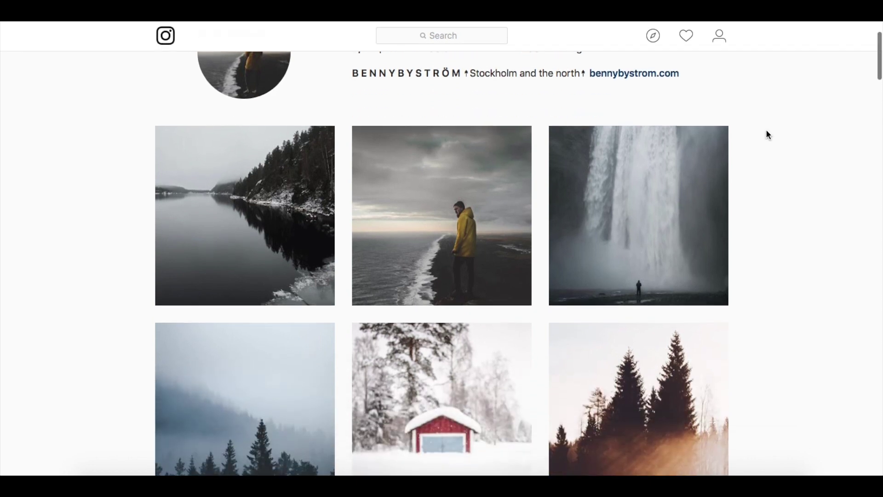
pyautogui.scroll(-3, 766, 135)
pyautogui.scroll(-5, 767, 135)
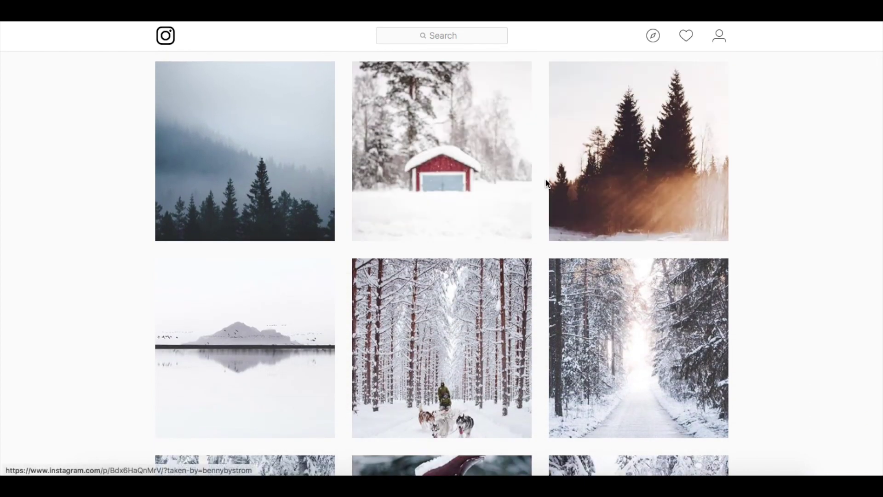
pyautogui.scroll(-1, 792, 238)
pyautogui.scroll(-3, 793, 238)
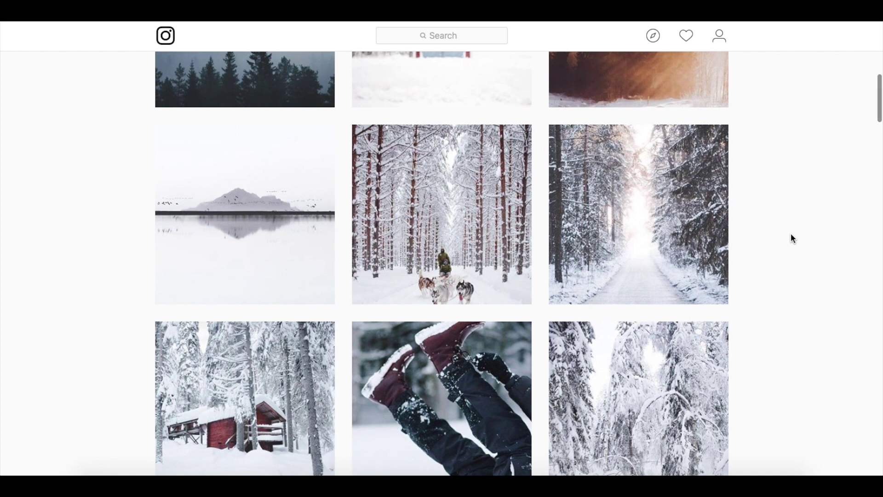
pyautogui.scroll(-4, 792, 238)
pyautogui.scroll(-5, 791, 234)
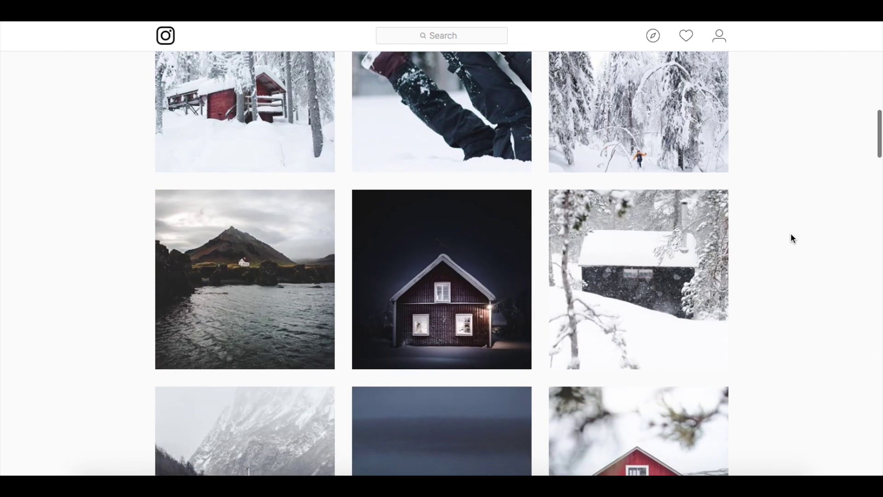
pyautogui.scroll(-5, 791, 238)
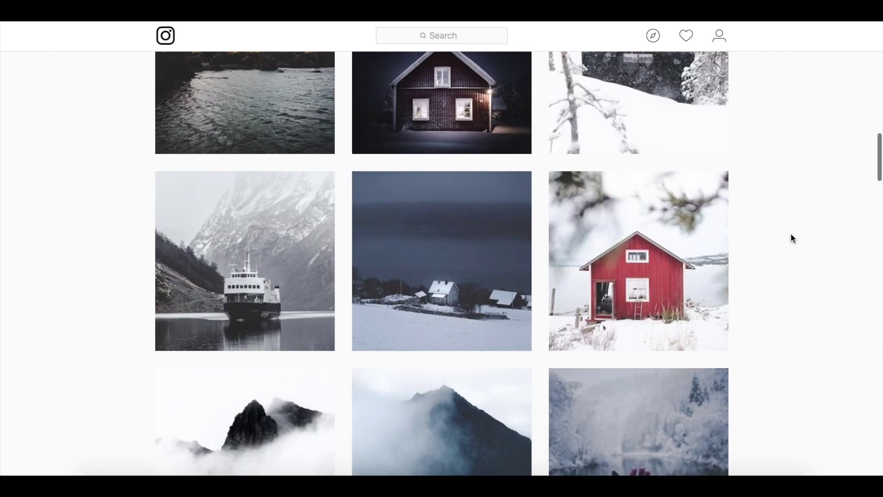
pyautogui.scroll(-6, 791, 238)
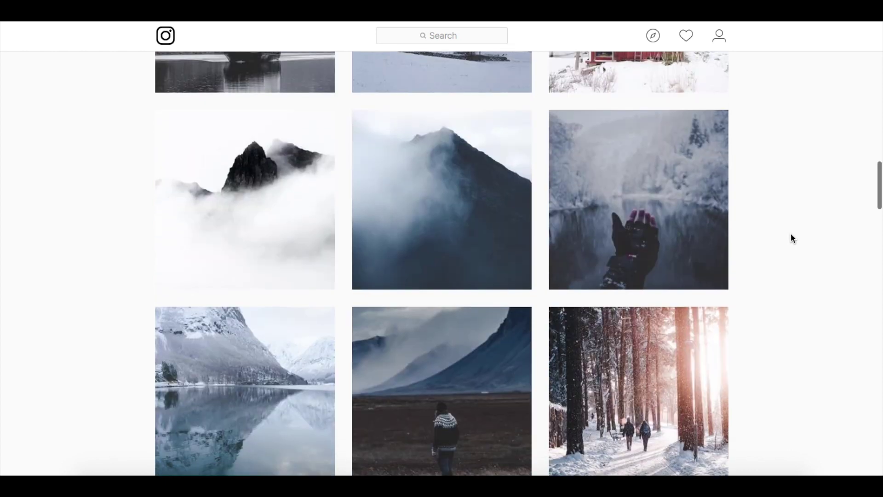
pyautogui.scroll(-5, 791, 238)
pyautogui.scroll(-5, 791, 237)
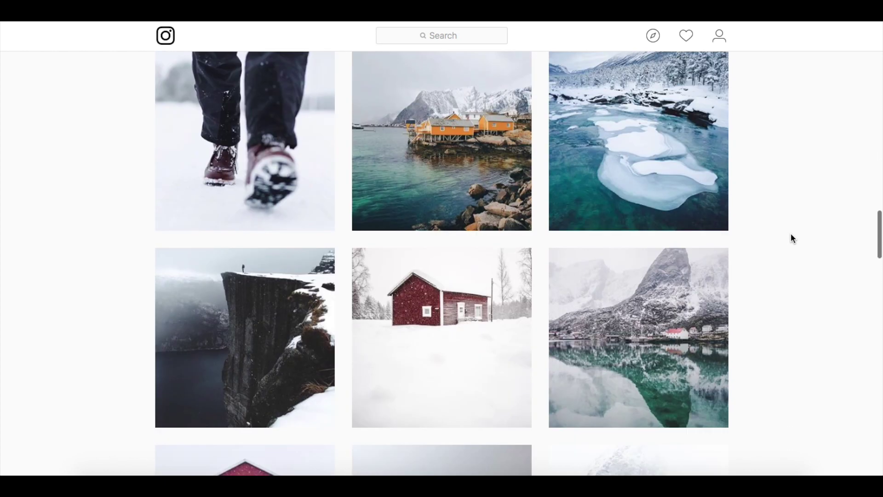
pyautogui.scroll(-15, 792, 237)
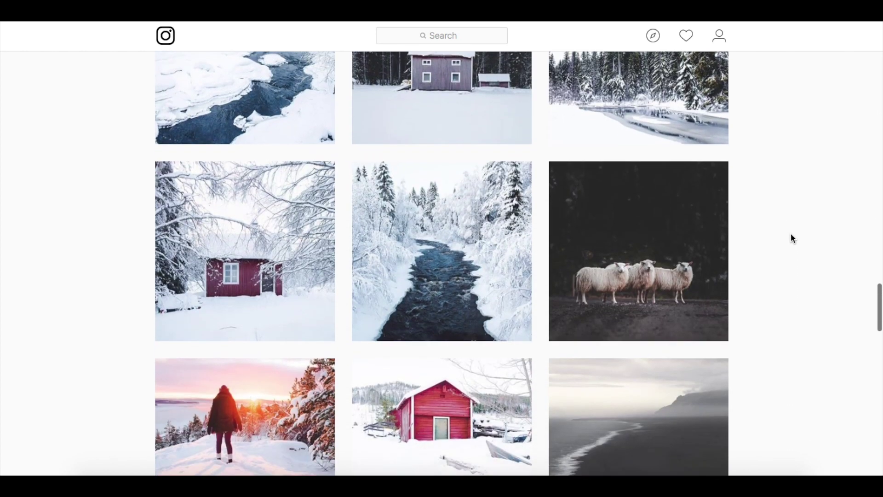
pyautogui.scroll(-12, 793, 237)
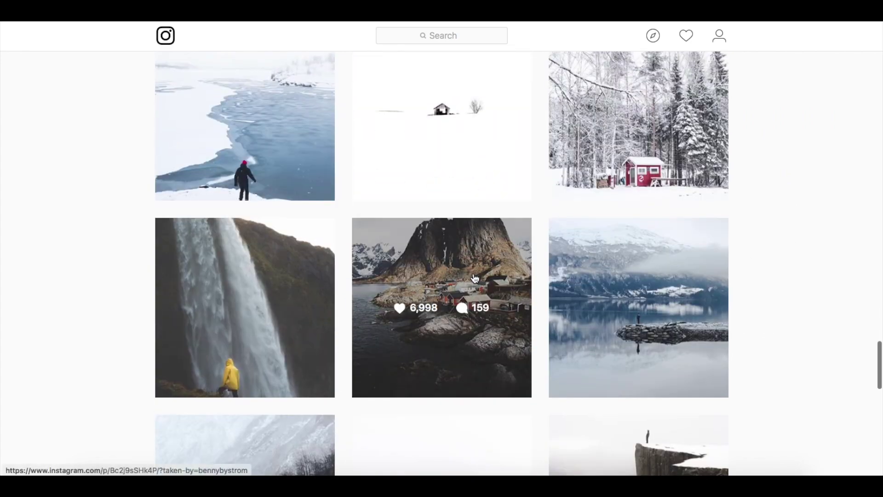
pyautogui.click(475, 279)
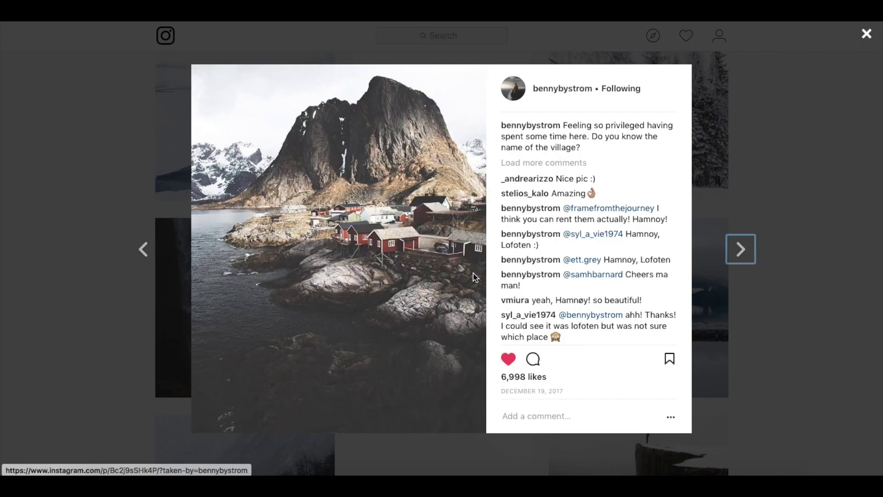
pyautogui.click(867, 34)
pyautogui.scroll(1, 727, 161)
pyautogui.scroll(5, 727, 161)
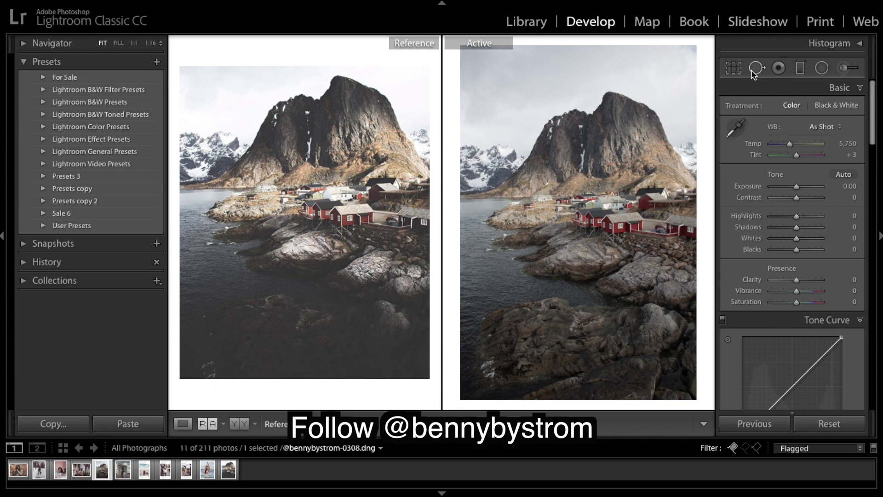
# Select the Crop tool, which brings up the warning about leaving Reference View.
pyautogui.click(733, 68)
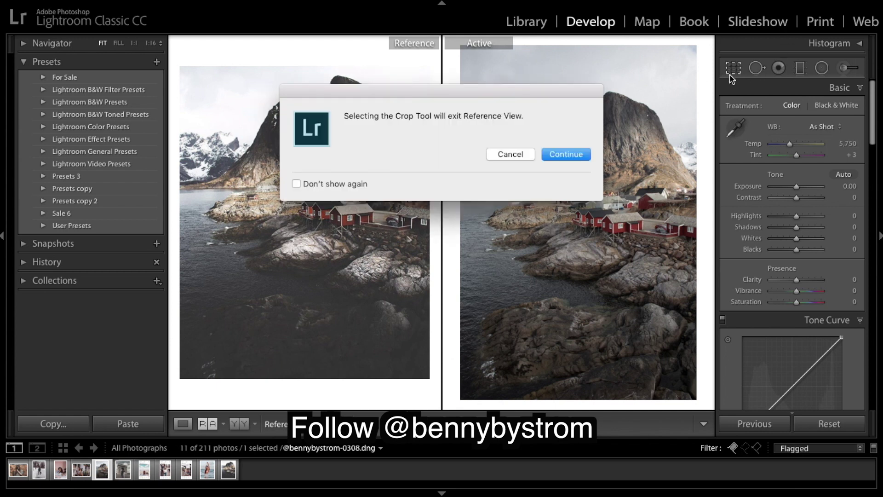
# Crop to 4 x 5 / 8 x 10 with the photo nudged up, then restore Reference View.
pyautogui.click(569, 156)
pyautogui.click(829, 110)
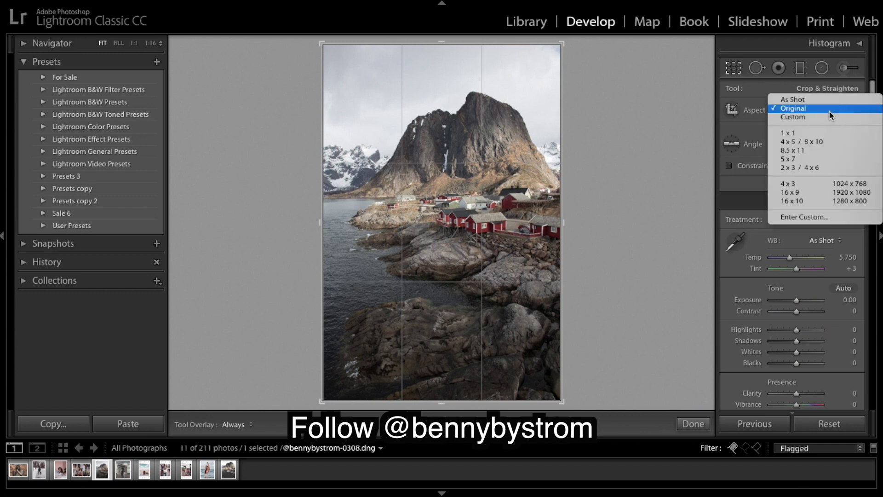
pyautogui.click(784, 144)
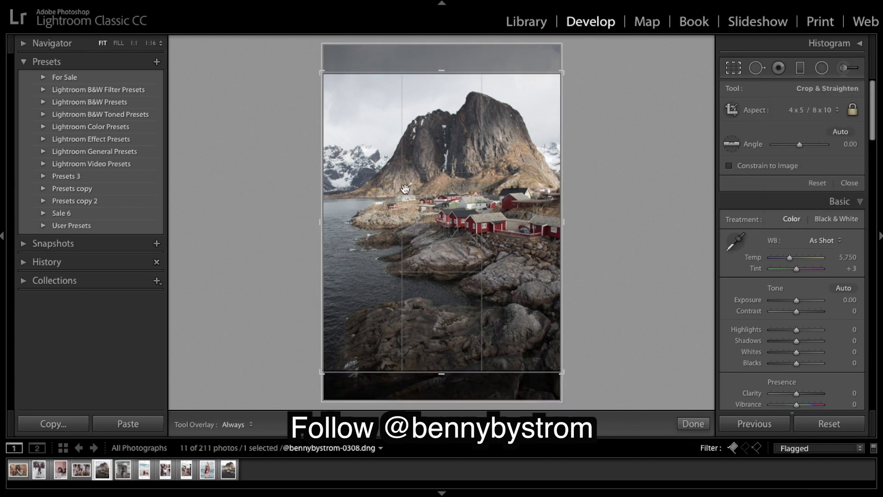
pyautogui.moveTo(424, 232); pyautogui.dragTo(425, 224)
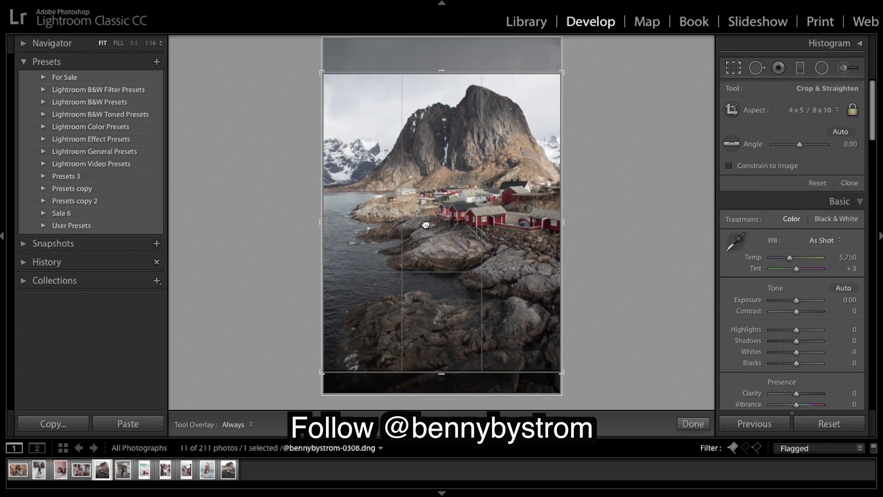
pyautogui.click(690, 424)
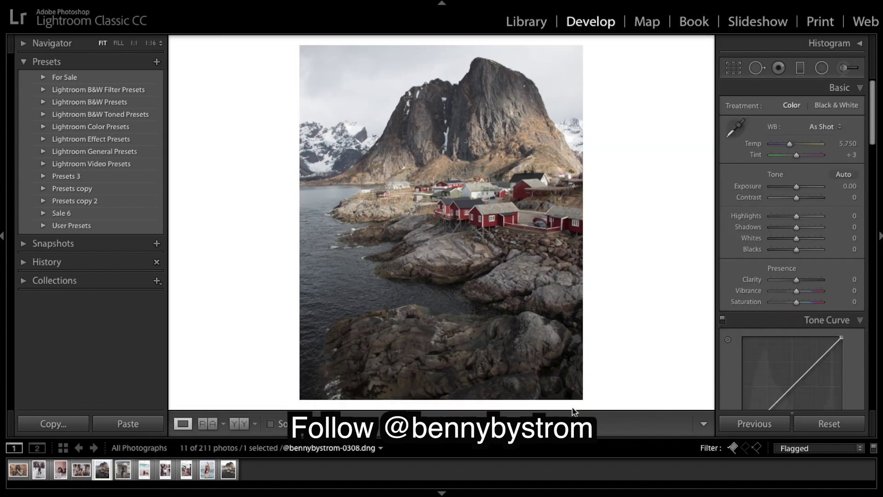
pyautogui.click(207, 423)
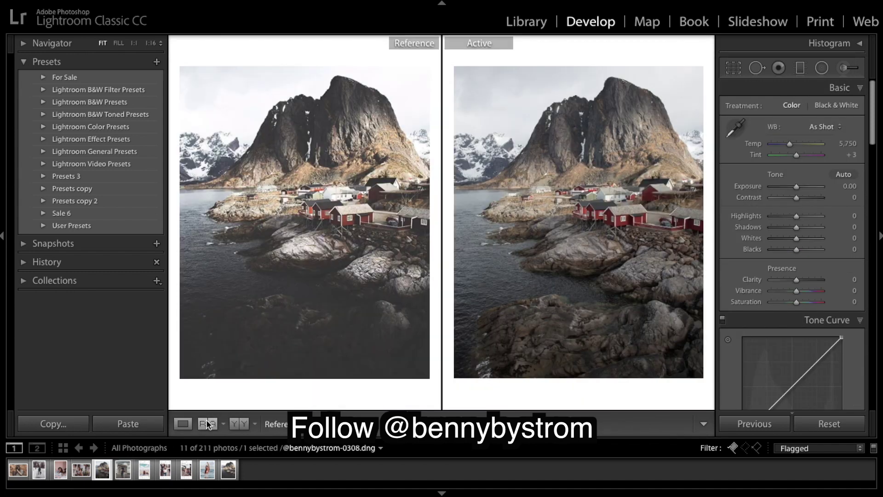
# Set Temp 5,825, Exposure +0.45, Highlights −33 and Shadows −65 in the Basic panel.
pyautogui.click(790, 145)
pyautogui.moveTo(791, 143); pyautogui.dragTo(791, 144)
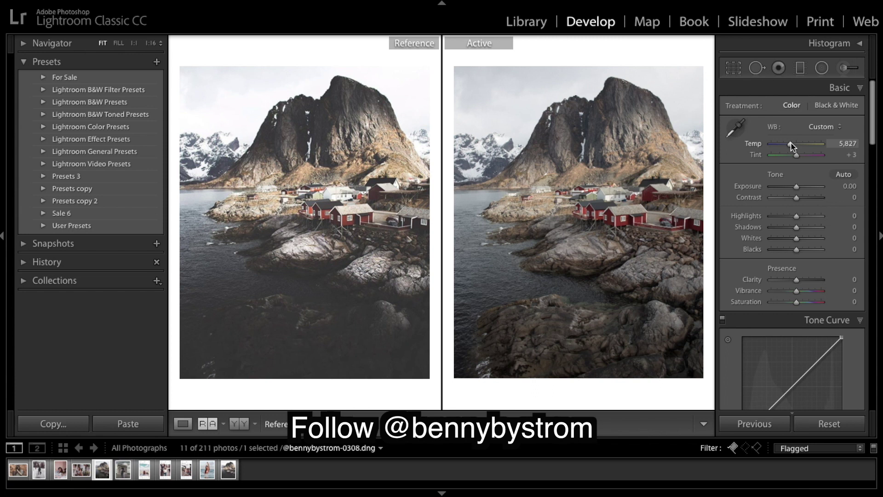
pyautogui.moveTo(791, 146); pyautogui.dragTo(791, 146)
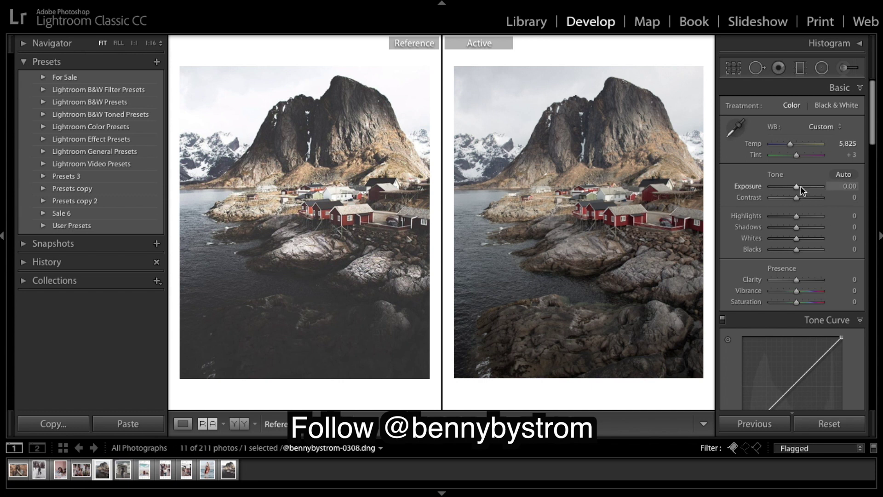
pyautogui.moveTo(802, 187); pyautogui.dragTo(802, 189)
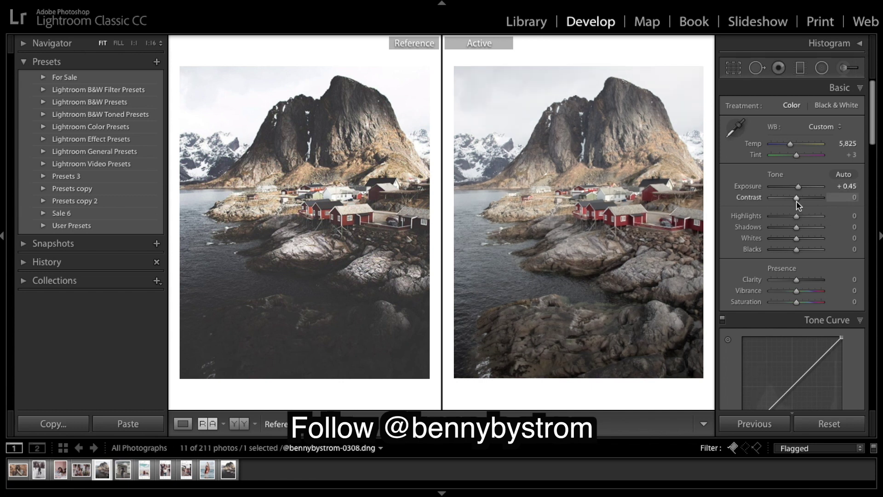
pyautogui.moveTo(798, 220); pyautogui.dragTo(792, 223)
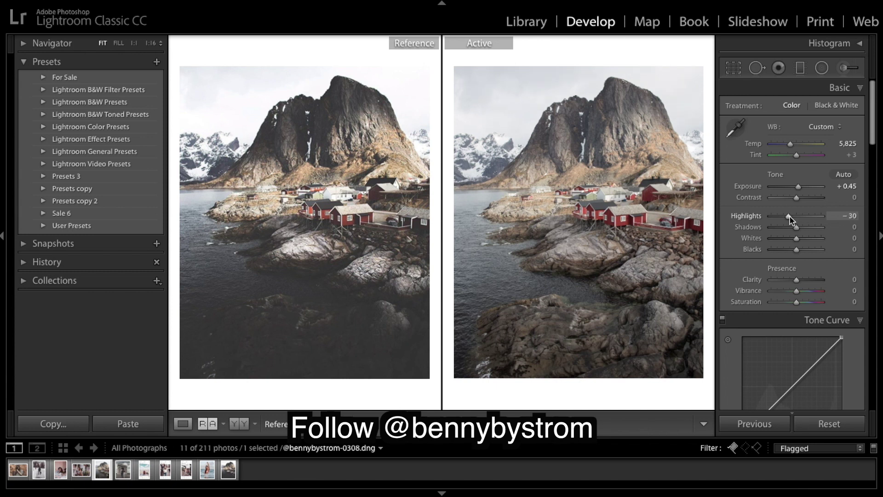
pyautogui.moveTo(789, 220); pyautogui.dragTo(788, 220)
pyautogui.moveTo(790, 216); pyautogui.dragTo(788, 216)
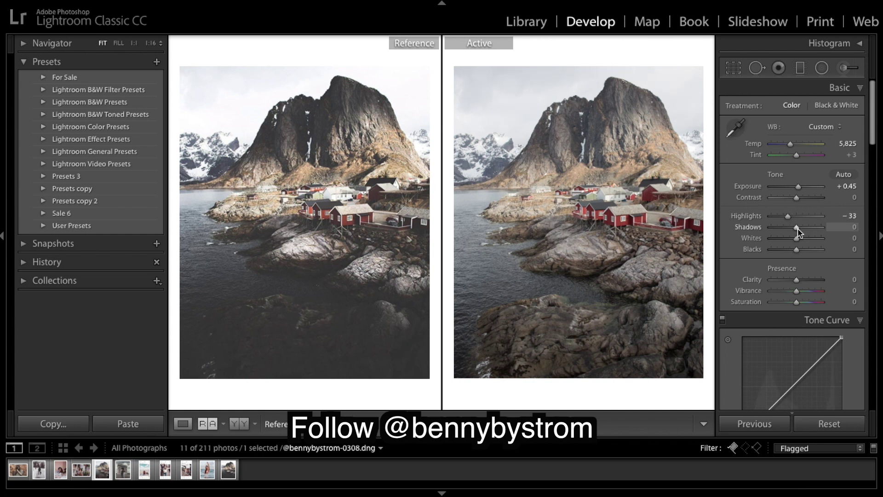
pyautogui.moveTo(798, 232); pyautogui.dragTo(790, 254)
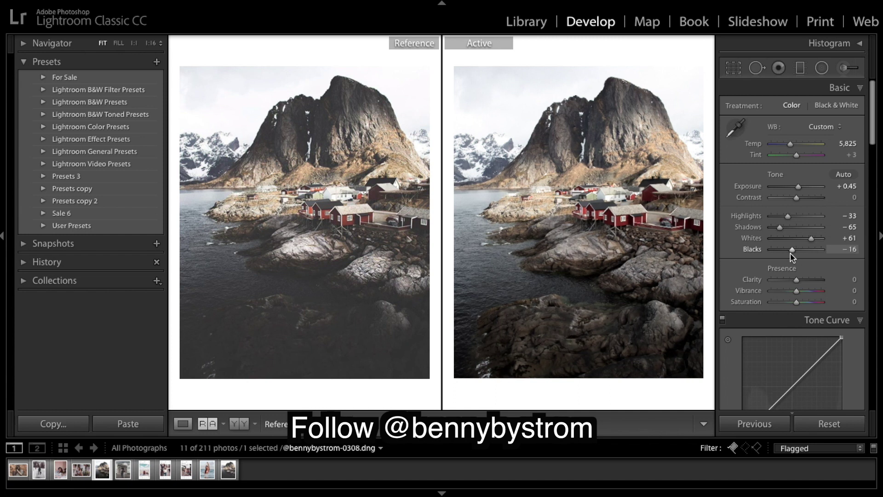
# Lower Vibrance to −14 and Saturation to −4 in the Presence section.
pyautogui.scroll(-3, 795, 248)
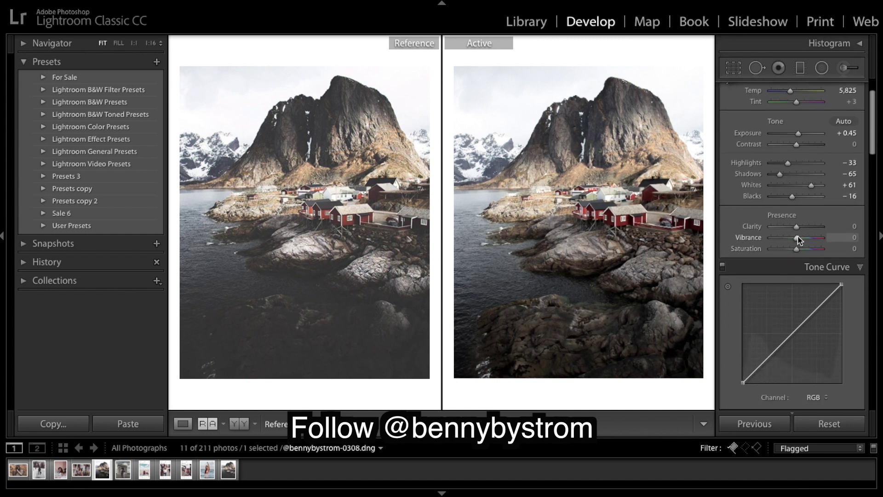
pyautogui.moveTo(796, 239); pyautogui.dragTo(797, 252)
pyautogui.scroll(-2, 851, 272)
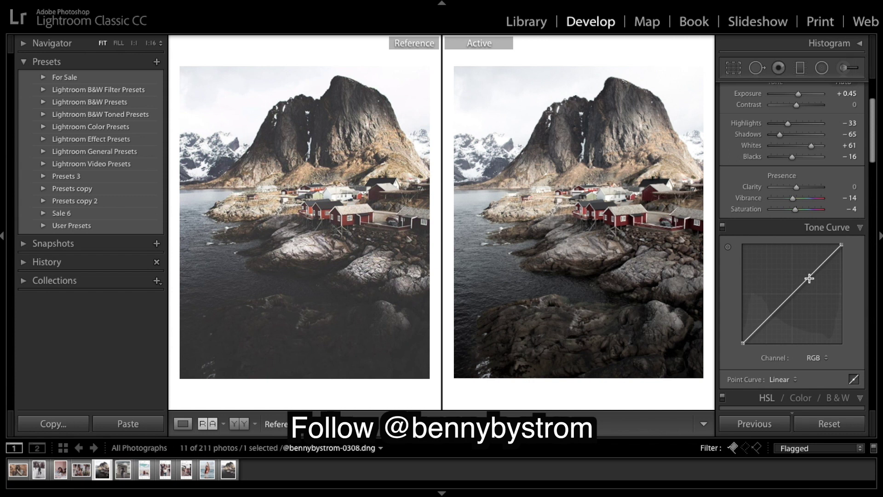
# Readjust the Blacks slider, lifting it fully and then pulling it back down.
pyautogui.scroll(-3, 809, 276)
pyautogui.scroll(5, 809, 279)
pyautogui.scroll(-1, 810, 278)
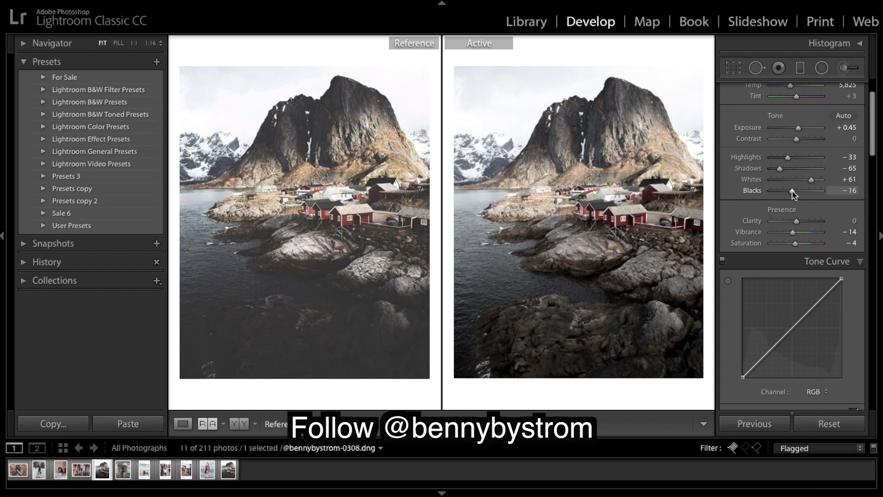
pyautogui.moveTo(793, 194); pyautogui.dragTo(823, 193)
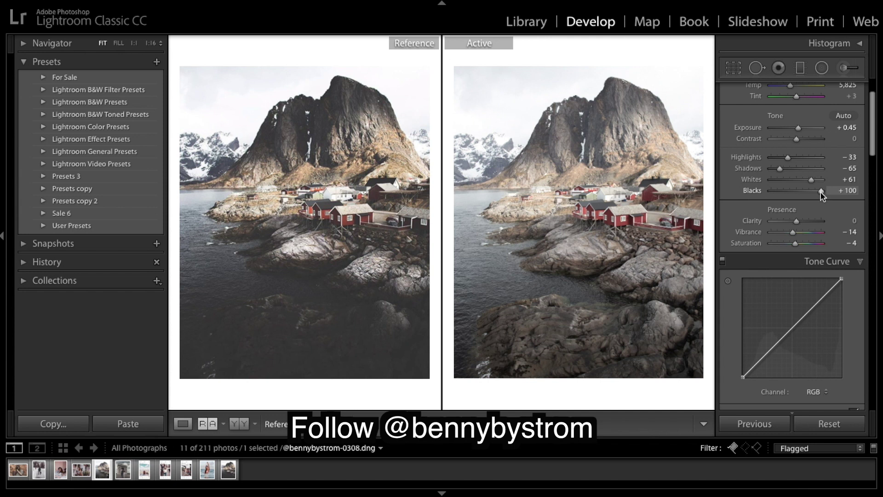
pyautogui.moveTo(821, 191); pyautogui.dragTo(791, 198)
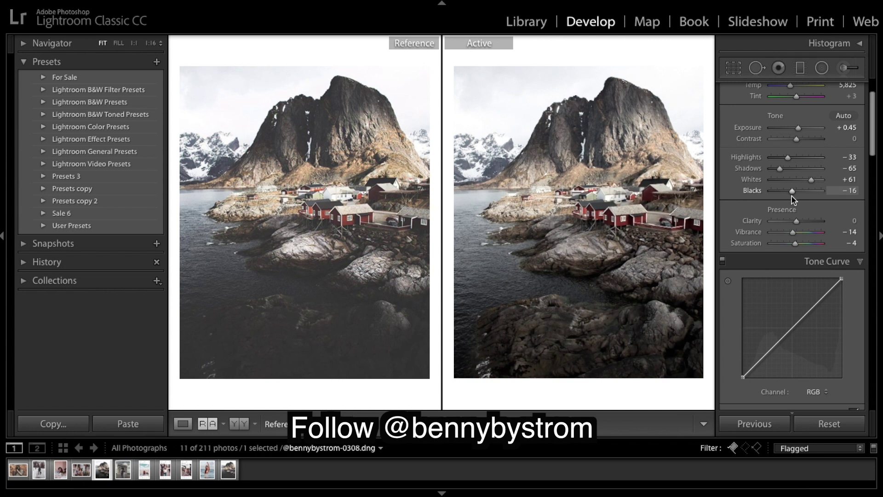
pyautogui.moveTo(792, 199); pyautogui.dragTo(792, 195)
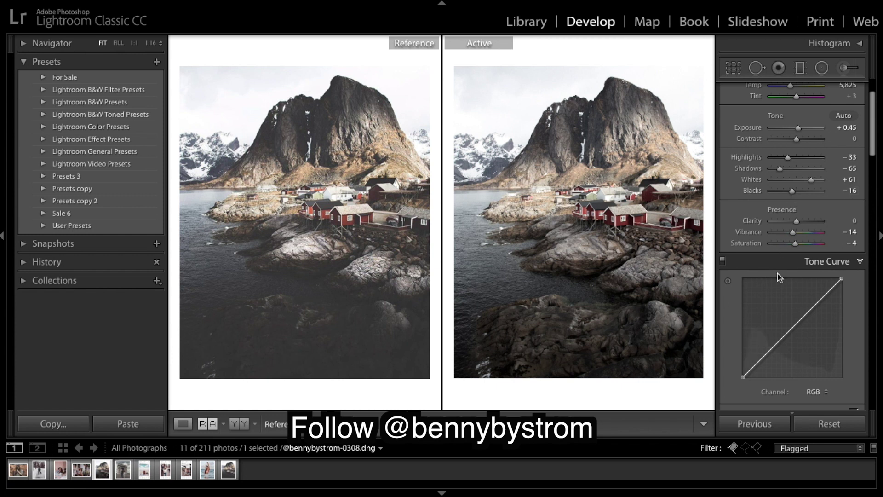
# Lift the tone curve's black point, add a lower-midtone point, and tweak the white point.
pyautogui.scroll(-3, 778, 276)
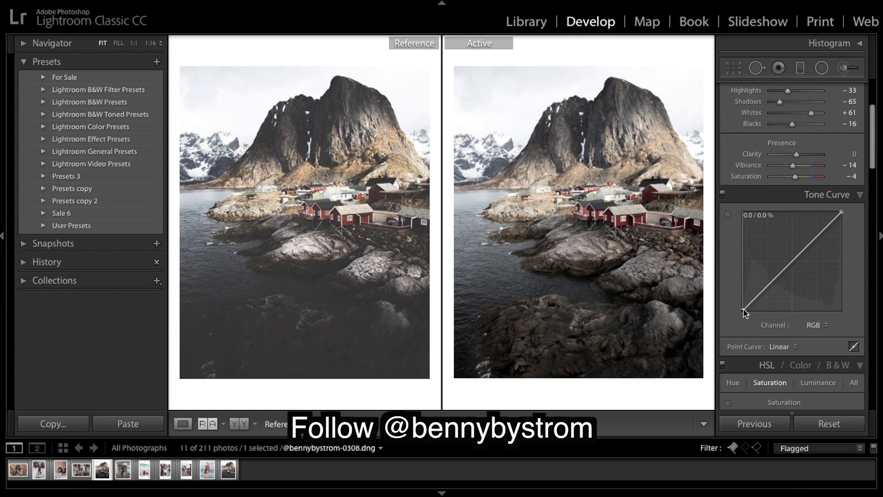
pyautogui.moveTo(744, 310); pyautogui.dragTo(738, 293)
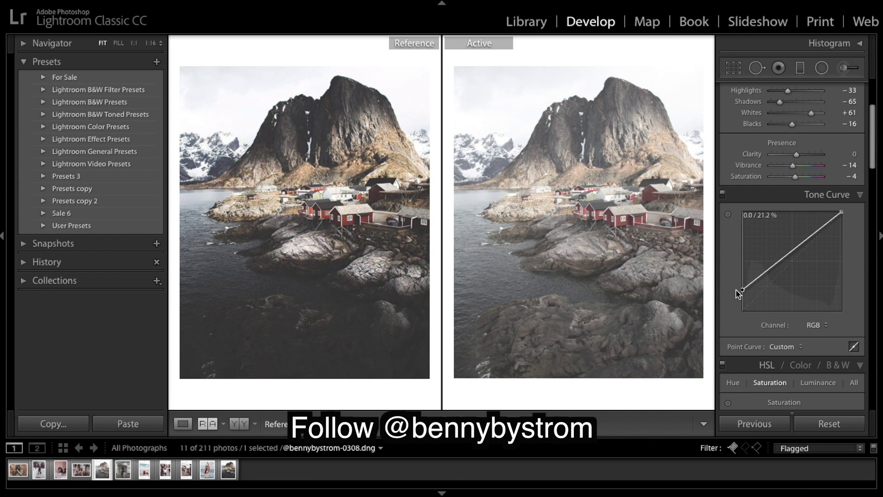
pyautogui.moveTo(768, 270); pyautogui.dragTo(820, 234)
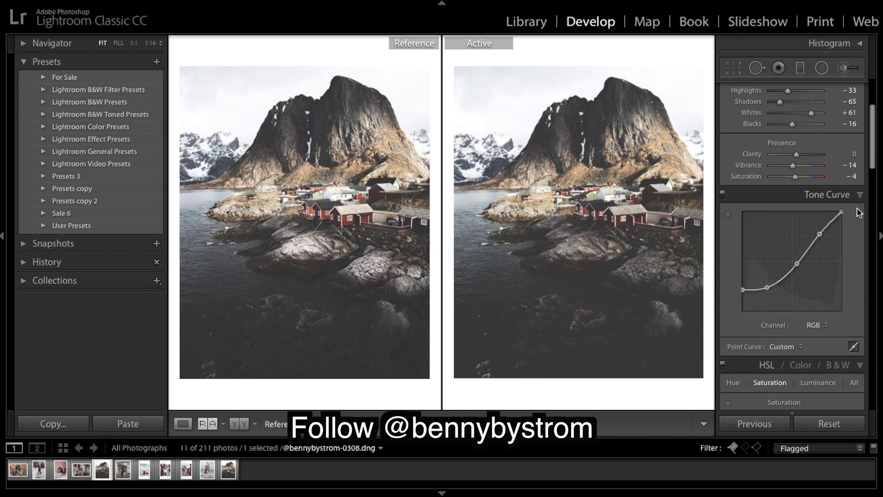
pyautogui.moveTo(842, 219)
pyautogui.mouseDown()
pyautogui.moveTo(842, 212)
pyautogui.moveTo(853, 242)
pyautogui.moveTo(849, 234)
pyautogui.mouseUp()
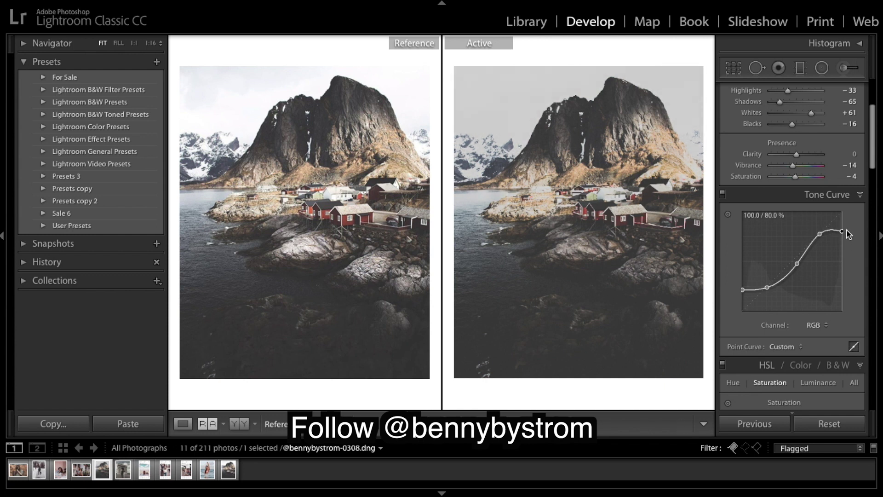
pyautogui.moveTo(849, 235); pyautogui.dragTo(850, 214)
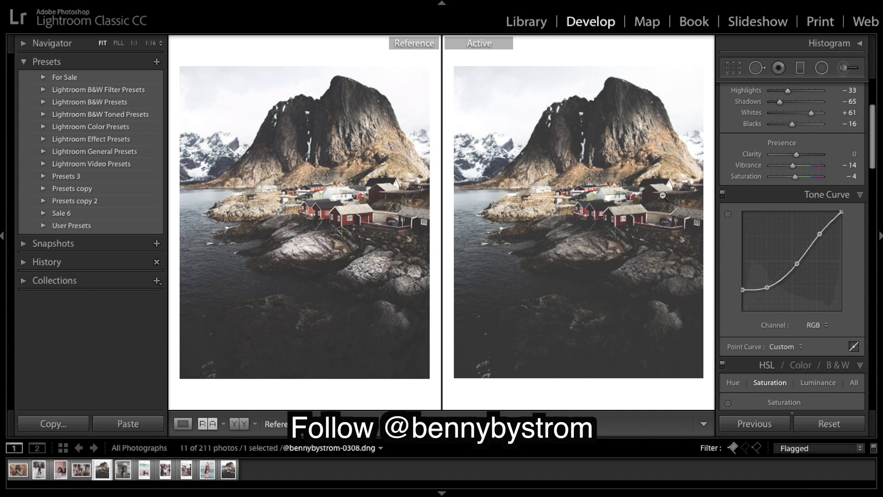
pyautogui.scroll(-5, 845, 180)
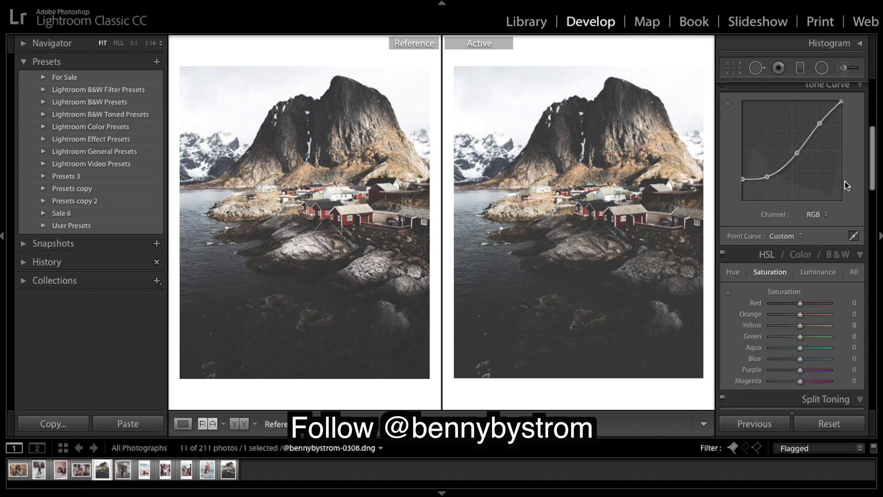
# Set HSL Saturation to Red +13, Orange +2 and Aqua +54.
pyautogui.scroll(-3, 844, 181)
pyautogui.click(807, 224)
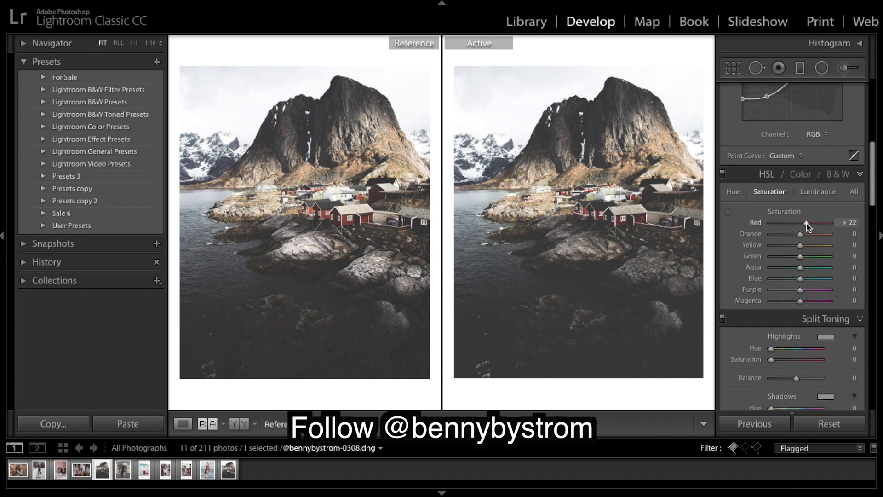
pyautogui.moveTo(807, 224); pyautogui.dragTo(806, 226)
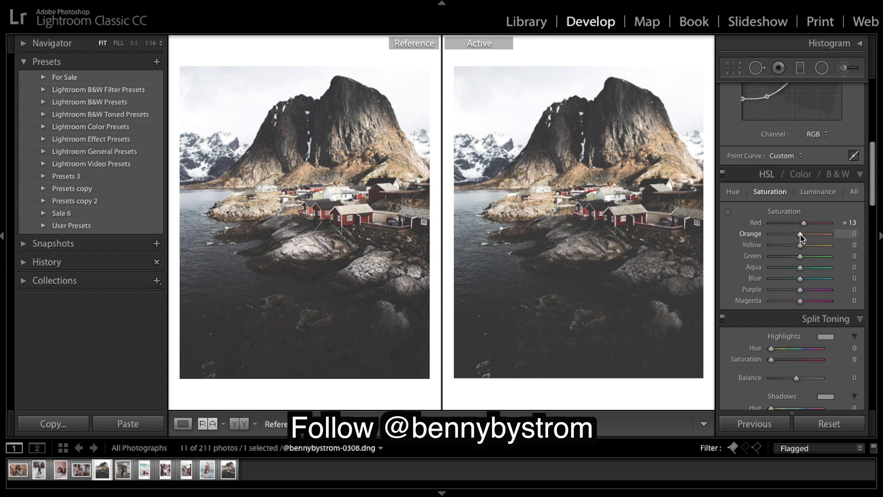
pyautogui.moveTo(801, 234); pyautogui.dragTo(801, 235)
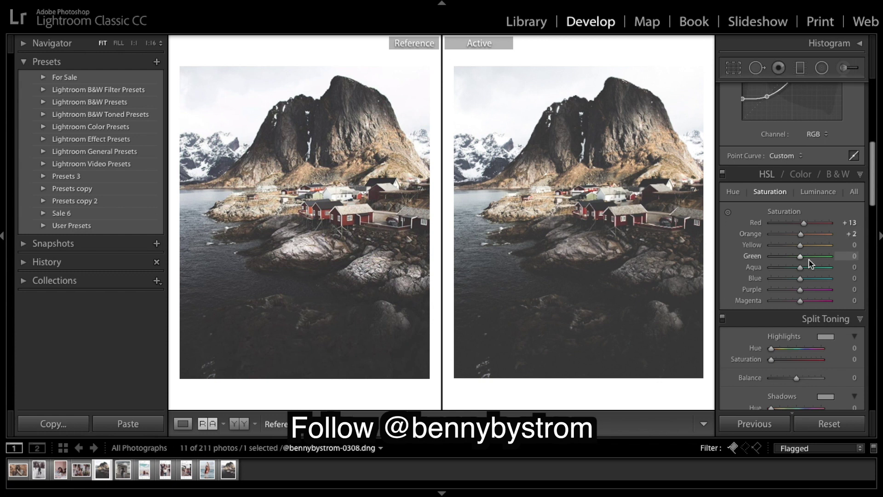
pyautogui.click(817, 271)
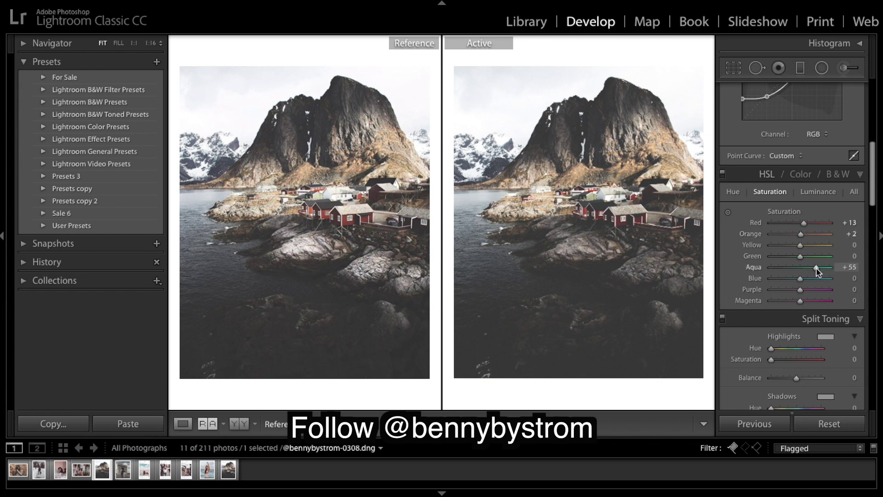
pyautogui.moveTo(816, 268)
pyautogui.mouseDown()
pyautogui.moveTo(771, 269)
pyautogui.moveTo(815, 270)
pyautogui.mouseUp()
pyautogui.scroll(-4, 822, 138)
pyautogui.scroll(3, 822, 138)
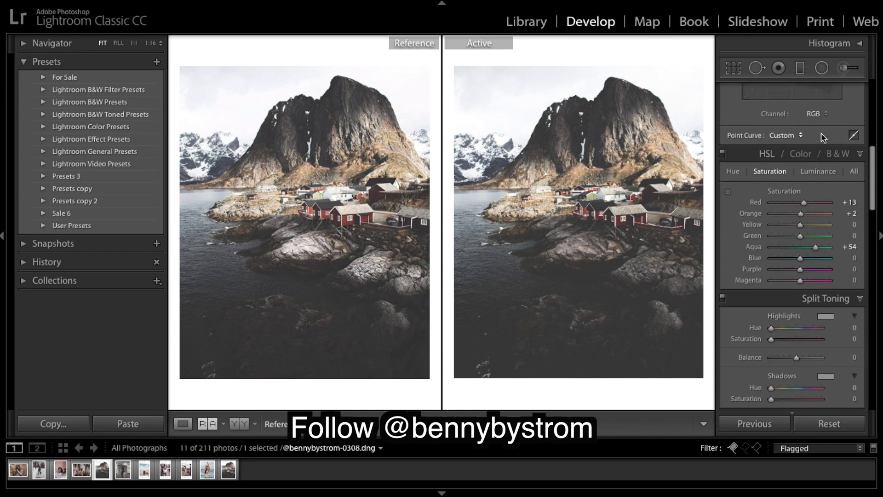
pyautogui.scroll(5, 784, 197)
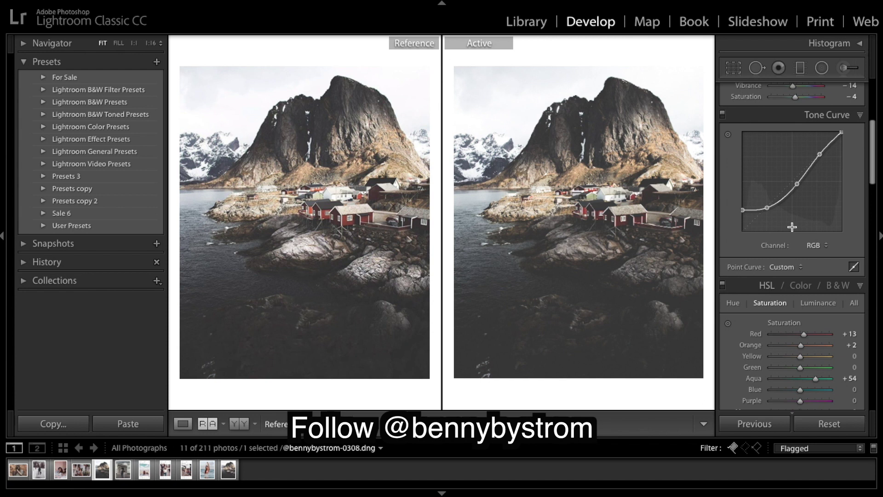
# Slightly reposition the tone curve's lower-midtone, shadow and midtone points.
pyautogui.moveTo(767, 208); pyautogui.dragTo(798, 182)
pyautogui.moveTo(745, 210); pyautogui.dragTo(745, 212)
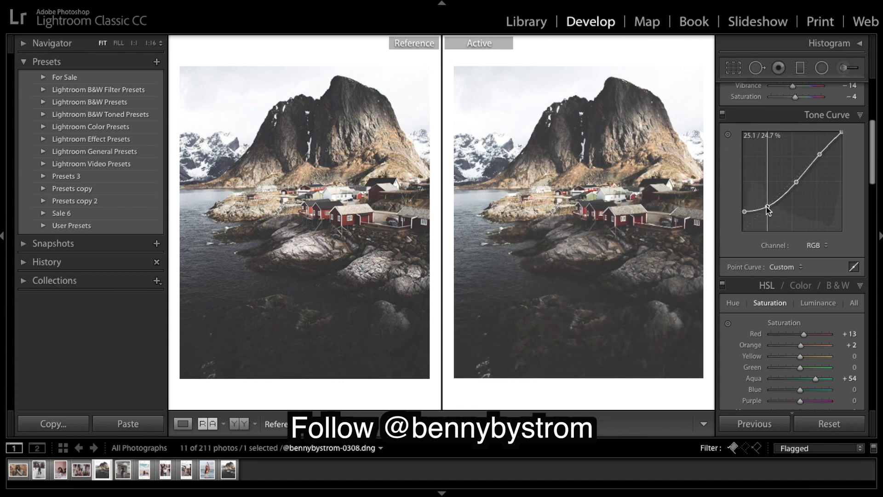
pyautogui.moveTo(797, 181); pyautogui.dragTo(768, 205)
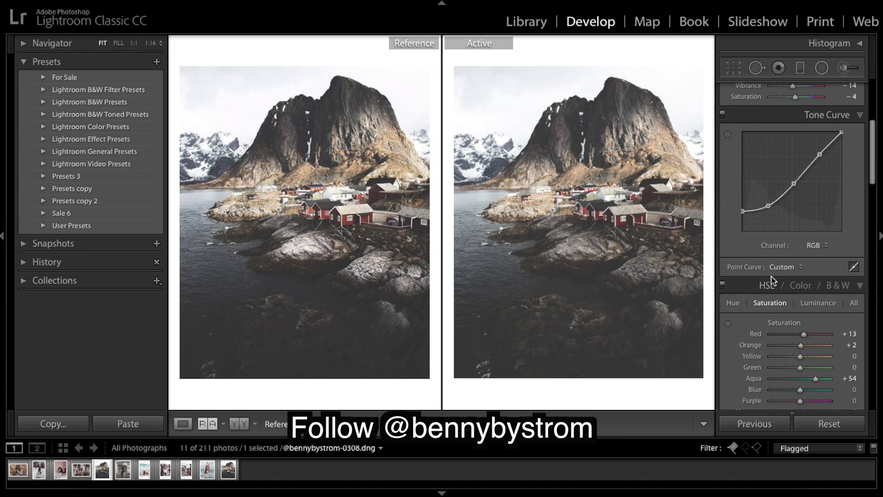
pyautogui.scroll(2, 824, 241)
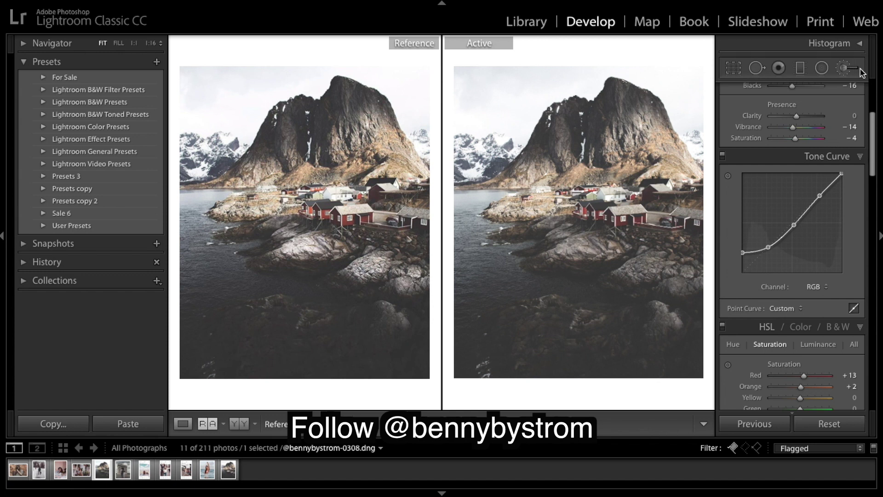
# Paint an Adjustment Brush mask with Exposure 0.89 over the rocks, with pins hidden.
pyautogui.click(844, 69)
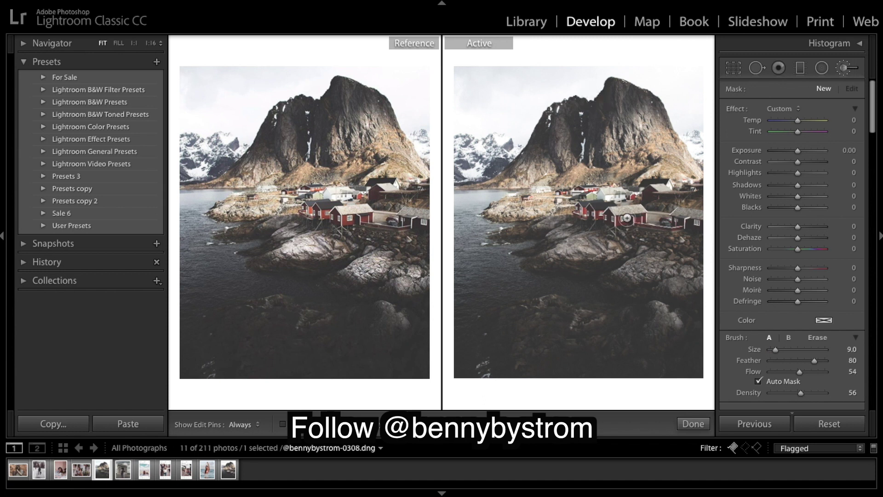
pyautogui.moveTo(797, 151); pyautogui.dragTo(804, 151)
pyautogui.press('h')
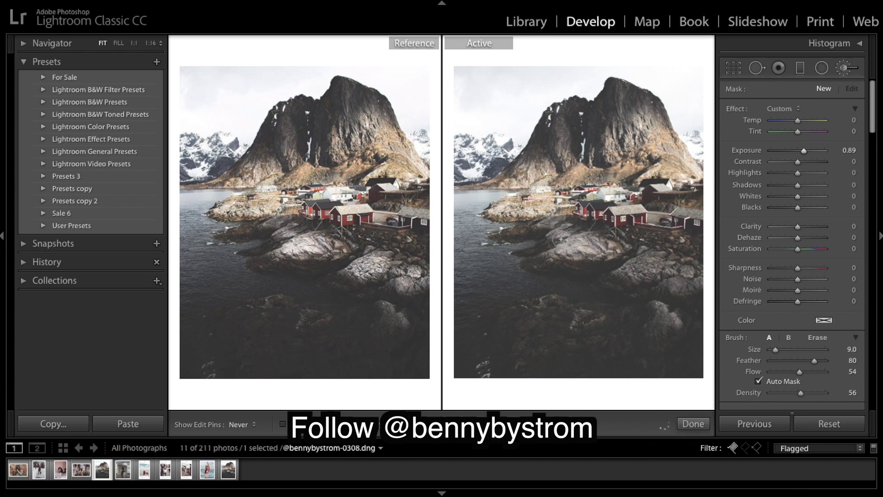
pyautogui.moveTo(569, 236)
pyautogui.mouseDown()
pyautogui.moveTo(636, 229)
pyautogui.moveTo(582, 216)
pyautogui.moveTo(605, 218)
pyautogui.moveTo(620, 228)
pyautogui.mouseUp()
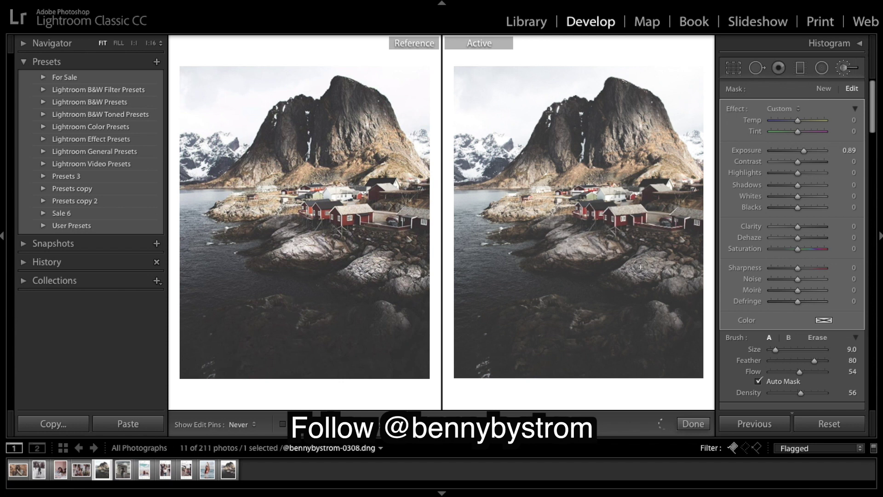
# Raise the rock brush mask's Clarity to 80.
pyautogui.press('h')
pyautogui.click(818, 225)
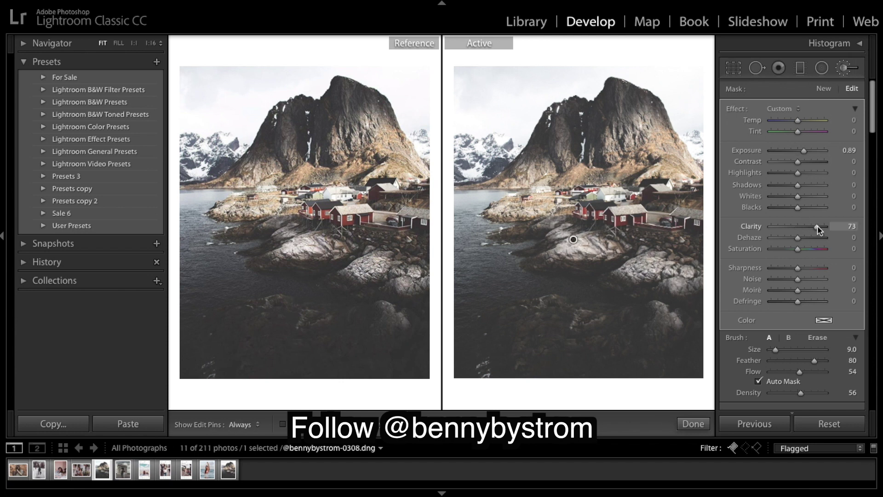
pyautogui.moveTo(818, 227); pyautogui.dragTo(818, 226)
pyautogui.moveTo(819, 226); pyautogui.dragTo(819, 227)
# Extend the brush mask over more of the rocks and apply it with Done.
pyautogui.press('h')
pyautogui.press('h')
pyautogui.press('h')
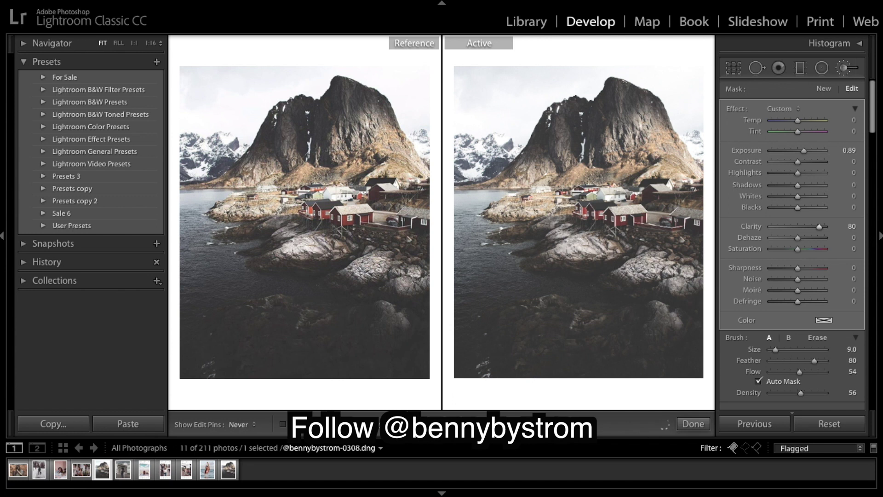
pyautogui.moveTo(573, 248)
pyautogui.mouseDown()
pyautogui.moveTo(556, 251)
pyautogui.moveTo(610, 243)
pyautogui.mouseUp()
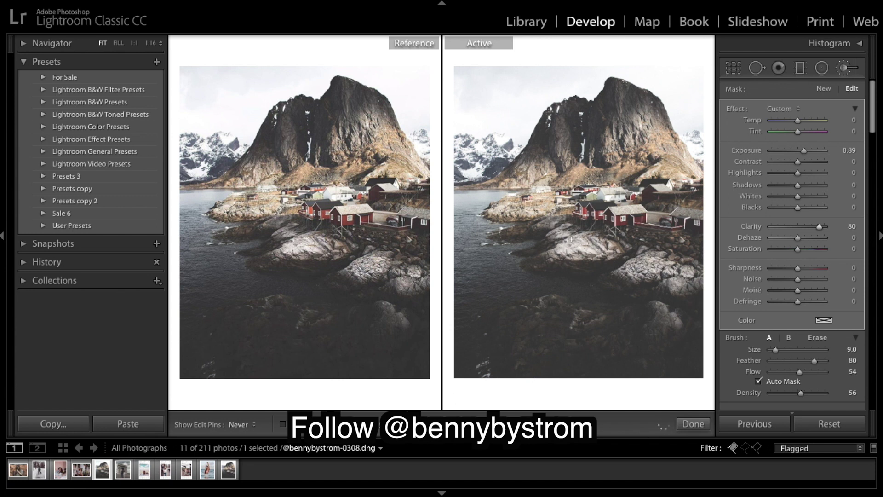
pyautogui.press('h')
pyautogui.press('h')
pyautogui.press('h')
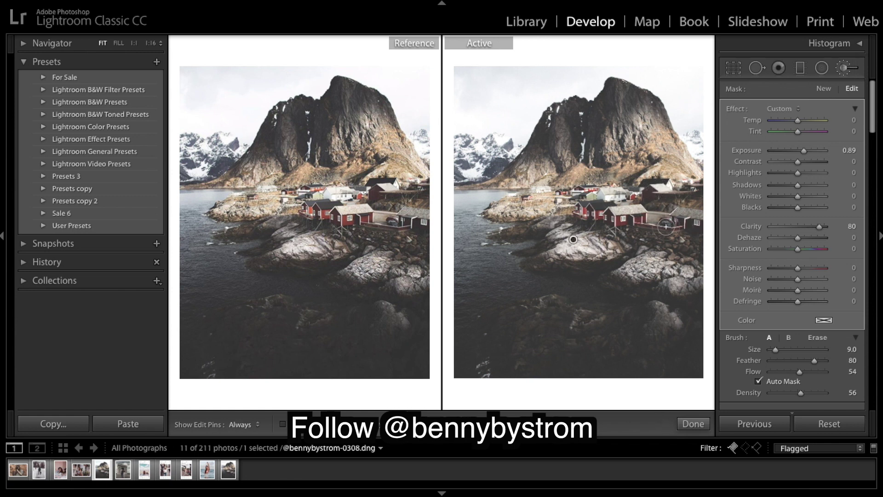
pyautogui.press('h')
pyautogui.press('h')
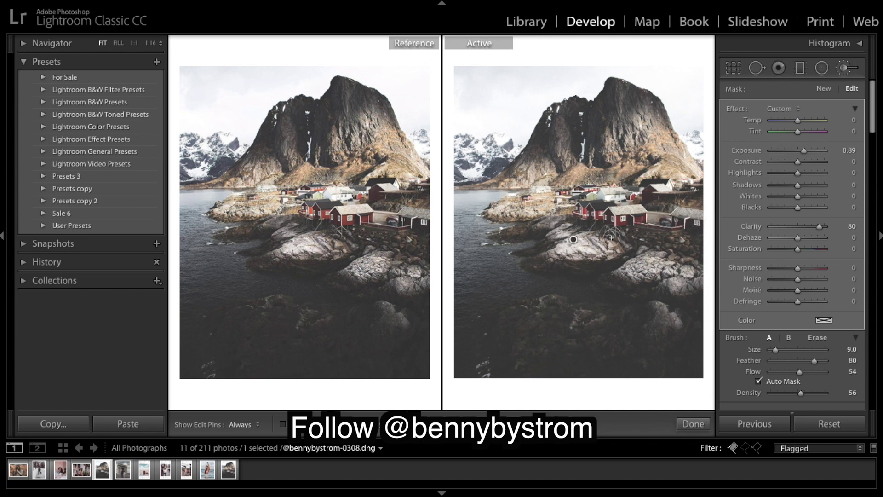
pyautogui.press('h')
pyautogui.press('h')
pyautogui.press('h')
pyautogui.press('h')
pyautogui.press('h')
pyautogui.press('h')
pyautogui.press('h')
pyautogui.press('h')
pyautogui.press('h')
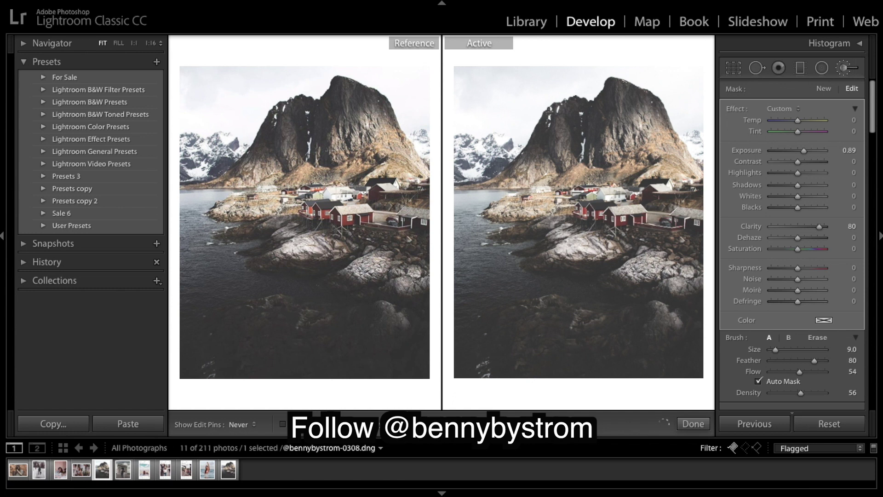
pyautogui.press('h')
pyautogui.press('h')
pyautogui.press('h')
pyautogui.press('h')
pyautogui.press('h')
pyautogui.press('h')
pyautogui.click(694, 424)
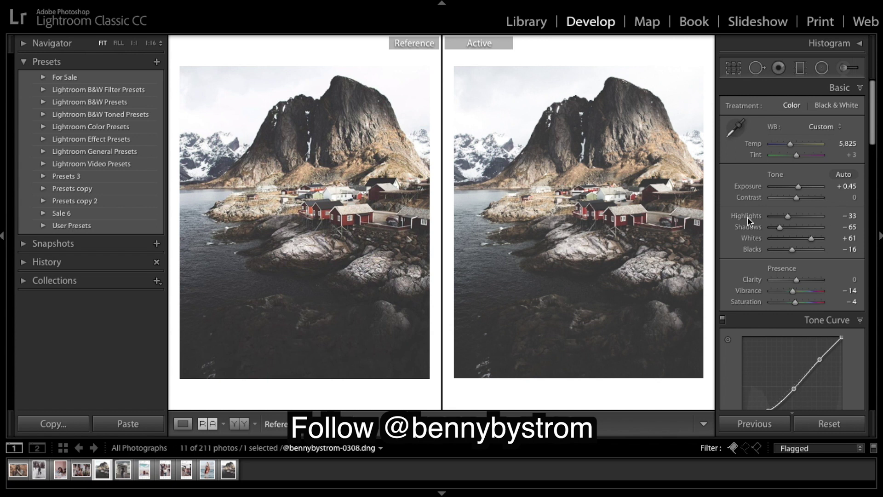
# Toggle the Lofoten photo between its original and edited versions with the \ Before/After view.
pyautogui.scroll(-1, 823, 215)
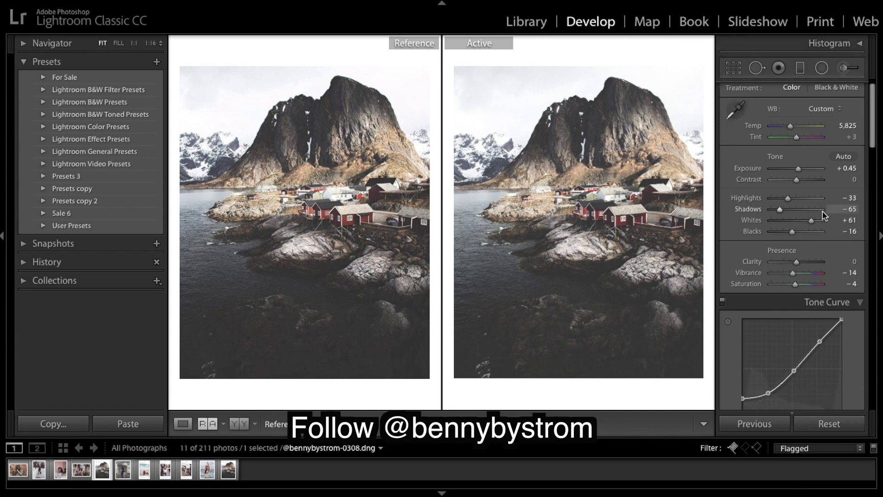
pyautogui.scroll(-1, 823, 211)
pyautogui.scroll(2, 823, 212)
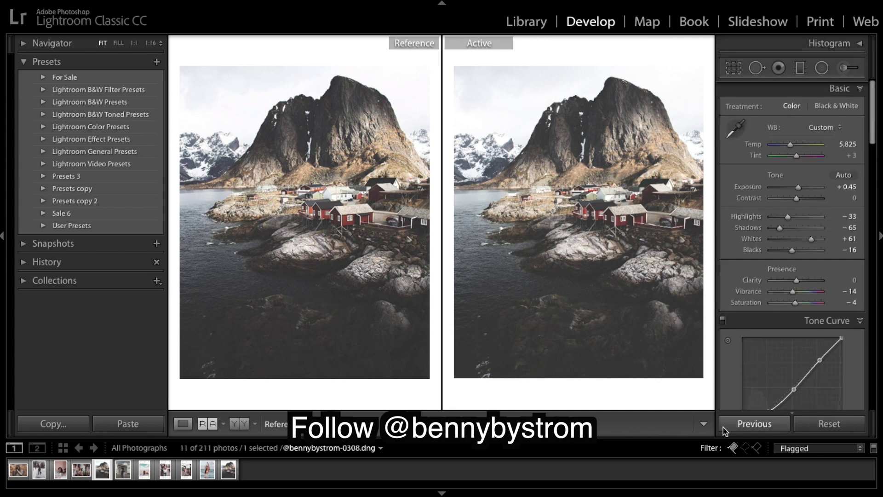
pyautogui.press('\\')
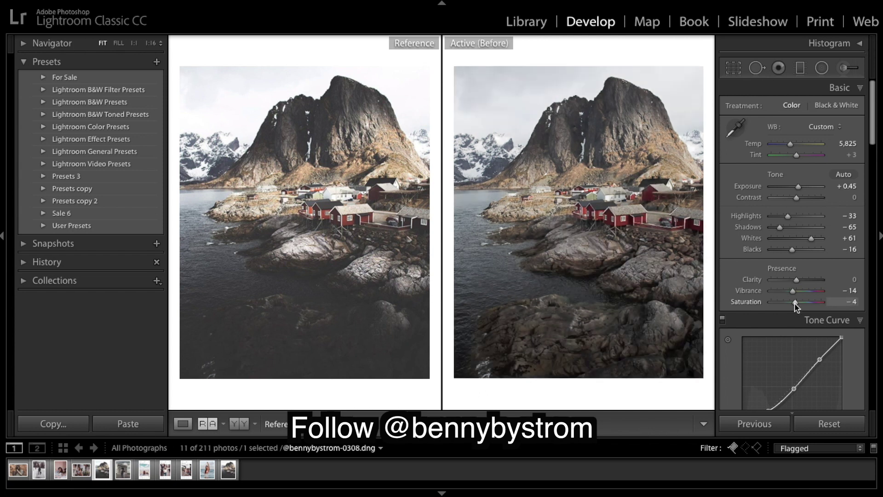
pyautogui.press('\\')
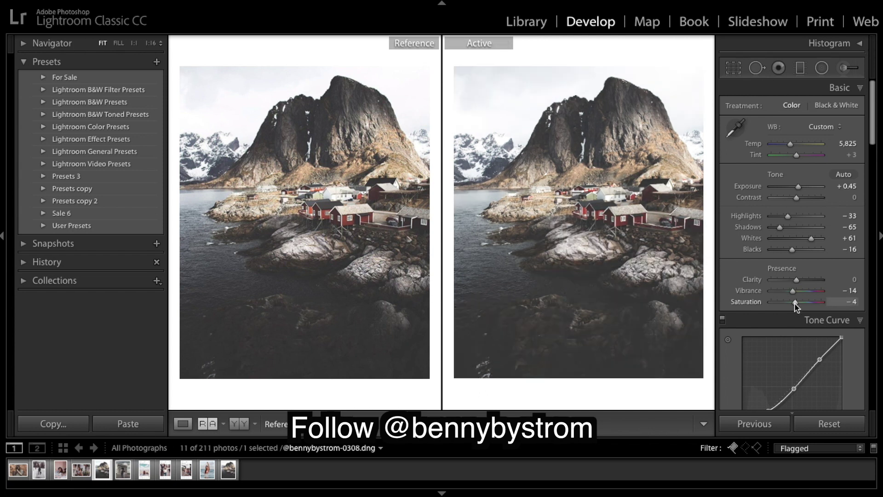
pyautogui.press('\\')
pyautogui.press('\\')
pyautogui.press('\\')
pyautogui.press('\\')
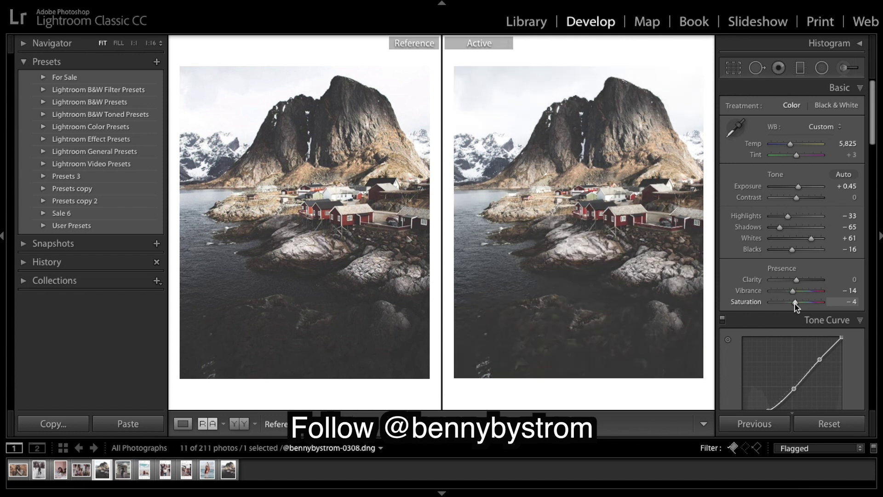